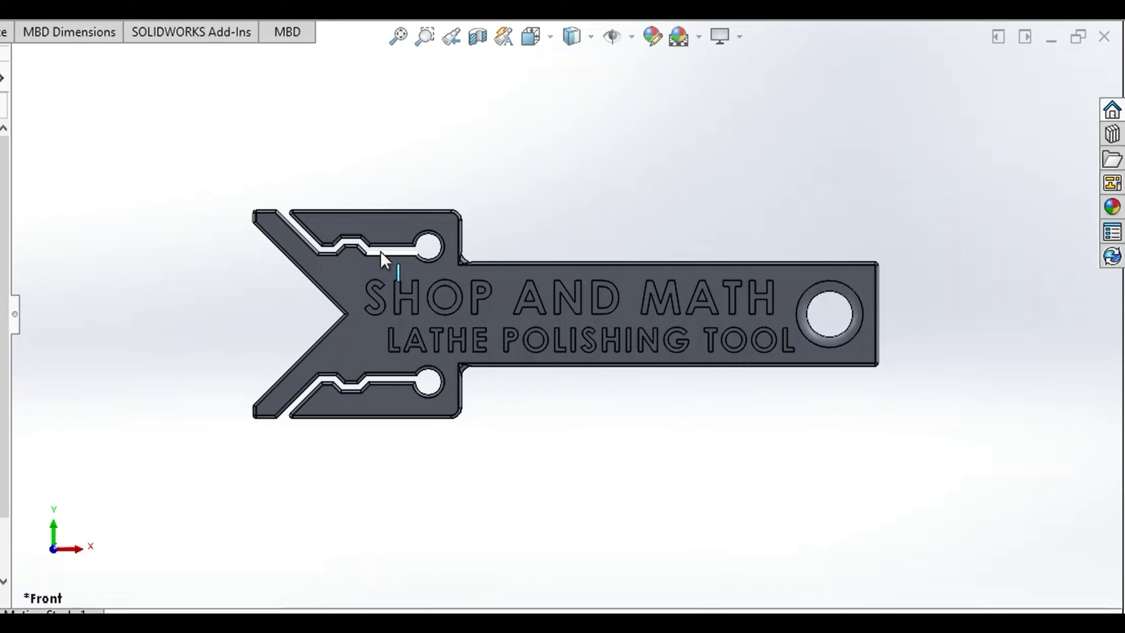
Rotate the lathe polishing tool into 3D to show the raised clamp block and hex nut pocket
left_click_drag(469, 300, 461, 448)
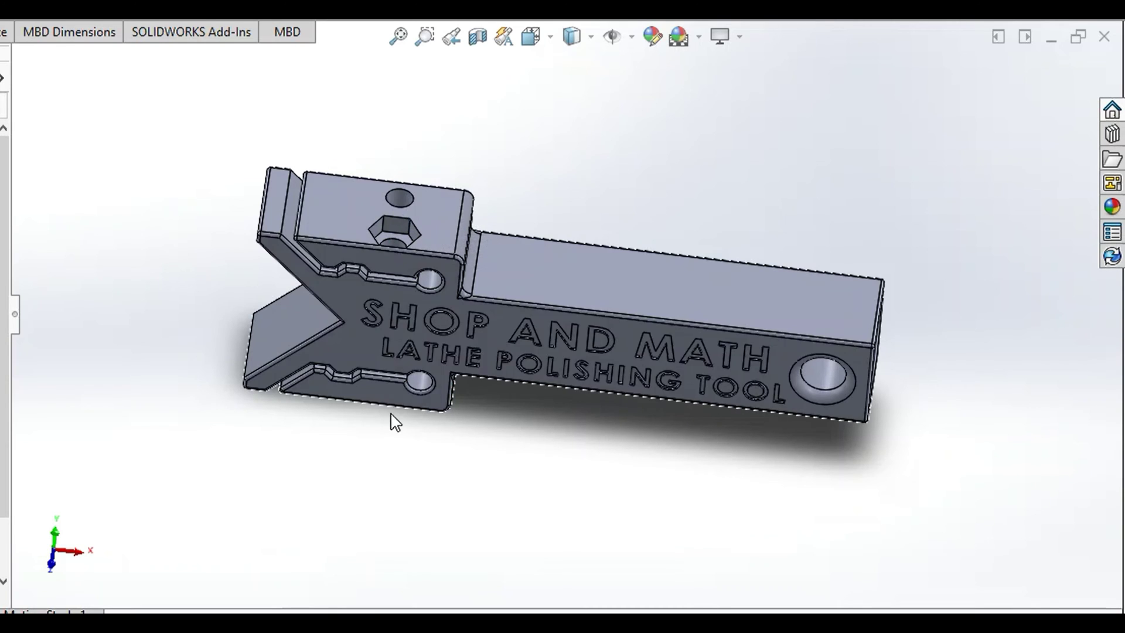
View the lathe polishing tool from front, edge, diagonal and engraved-top angles, then rotate the three-lobed knob
left_click_drag(542, 358, 539, 213)
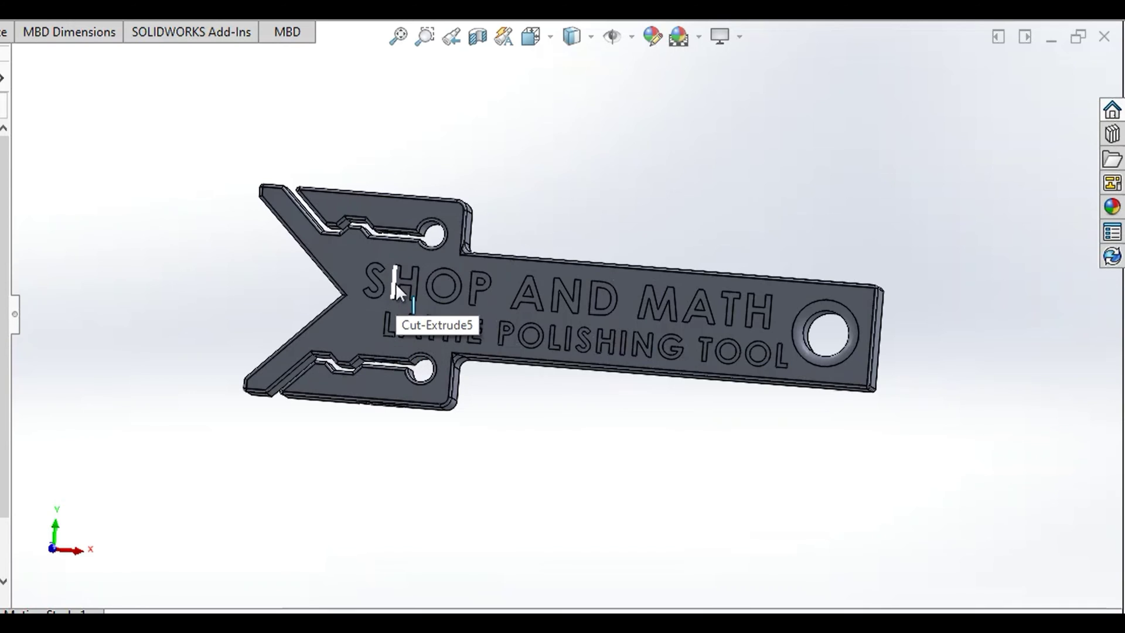
left_click_drag(395, 283, 327, 233)
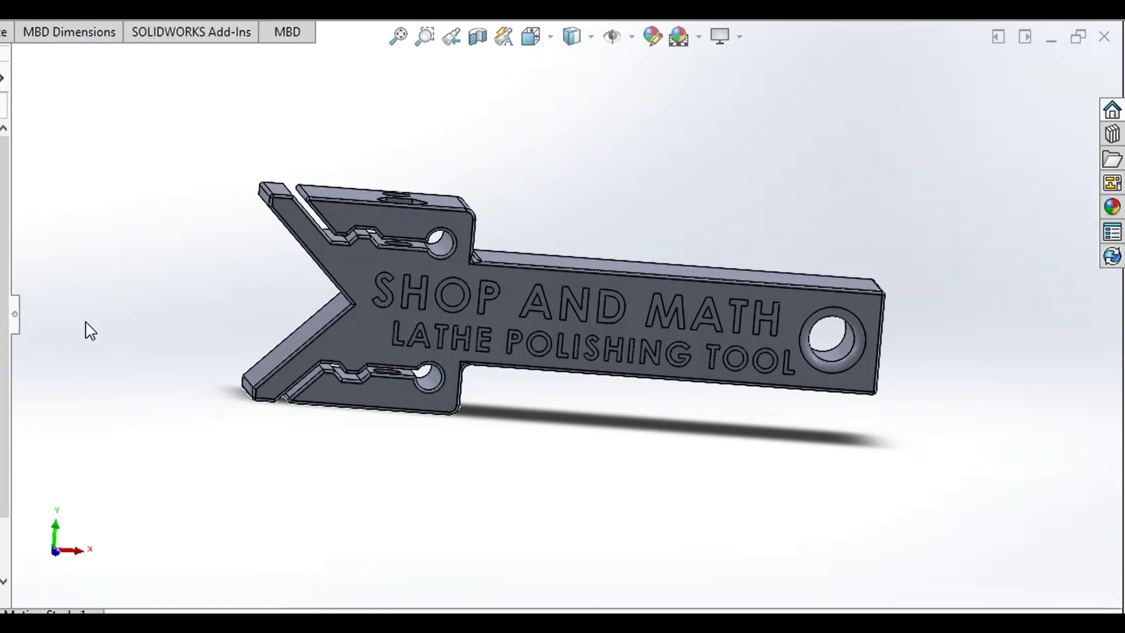
left_click_drag(501, 319, 486, 173)
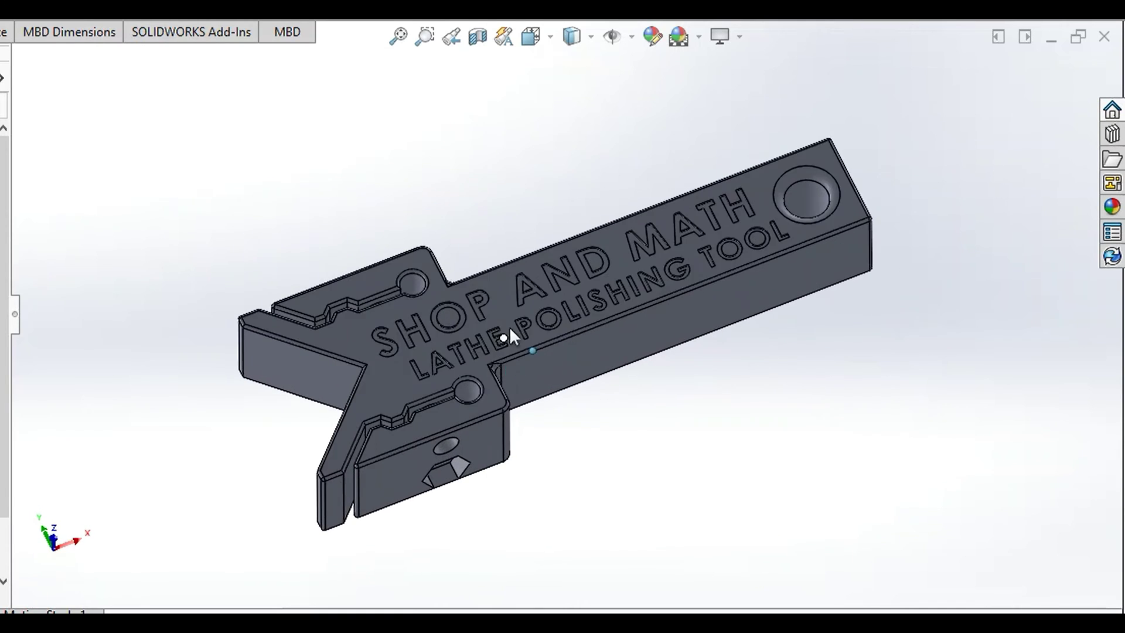
left_click_drag(509, 329, 561, 61)
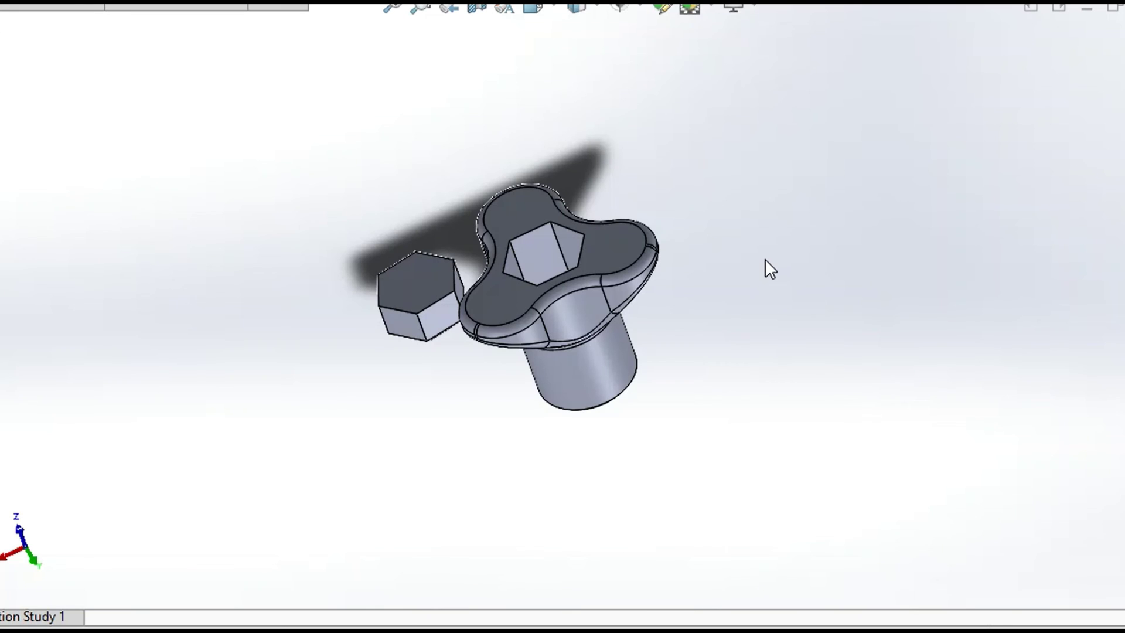
left_click_drag(764, 259, 704, 217)
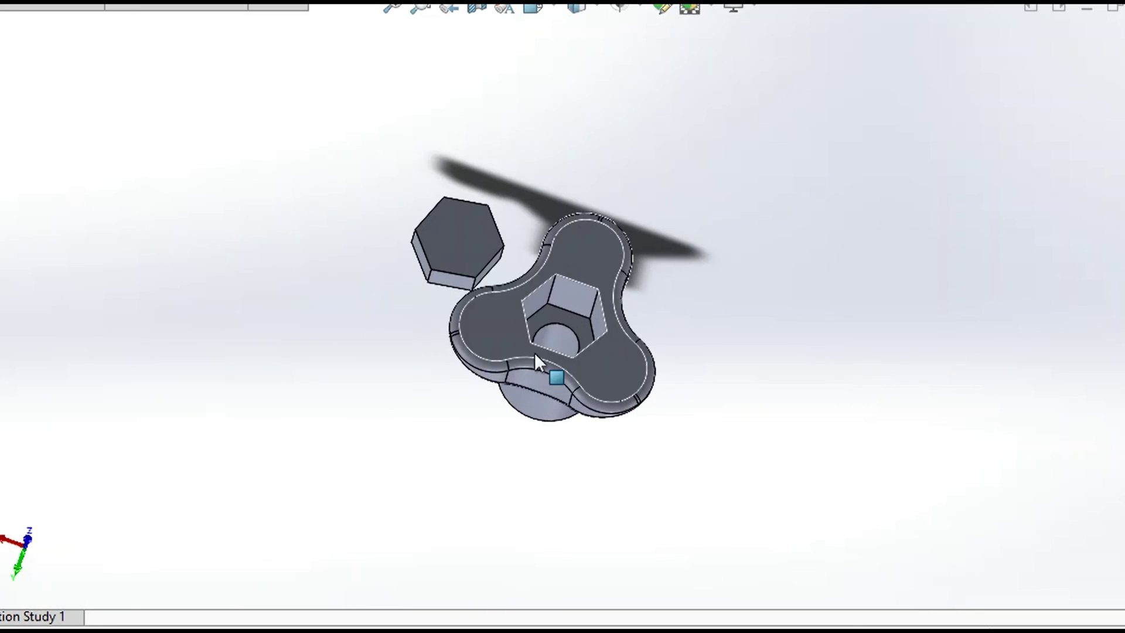
Turn the three-lobed knob through side, top and angled views to show its stem and hex cap
left_click_drag(534, 353, 697, 83)
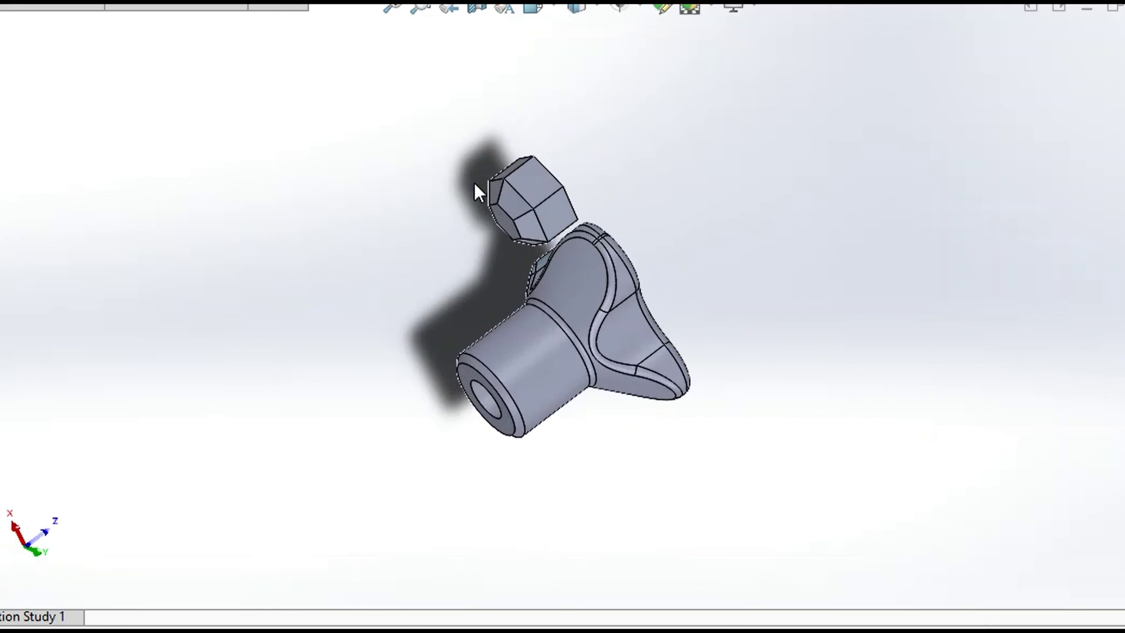
left_click_drag(535, 230, 495, 230)
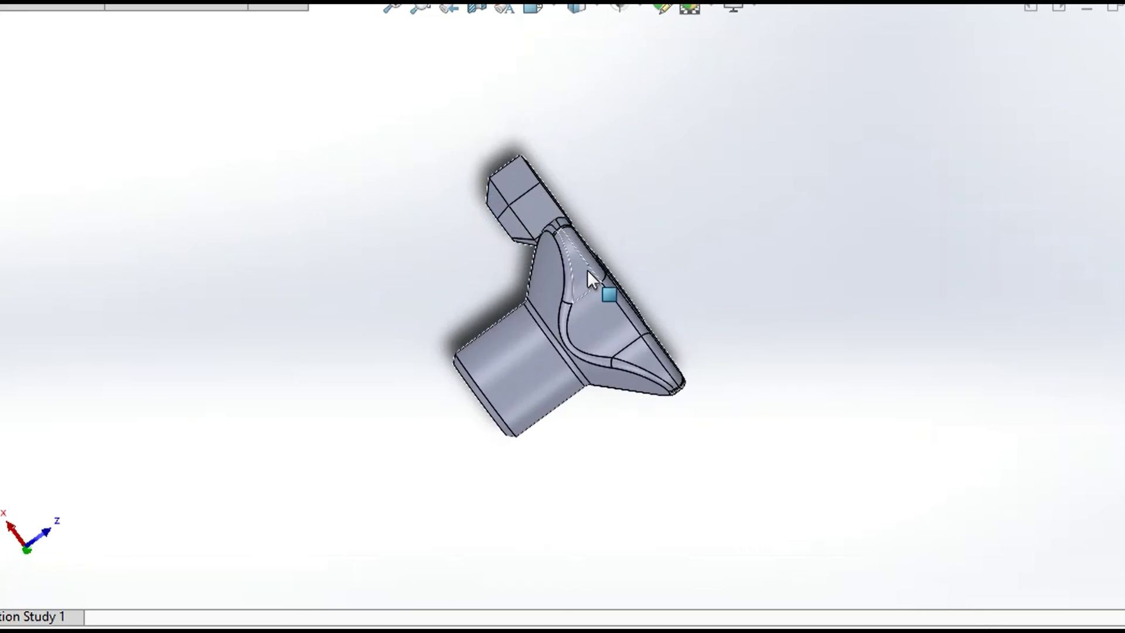
key("ctrl+shift+z")
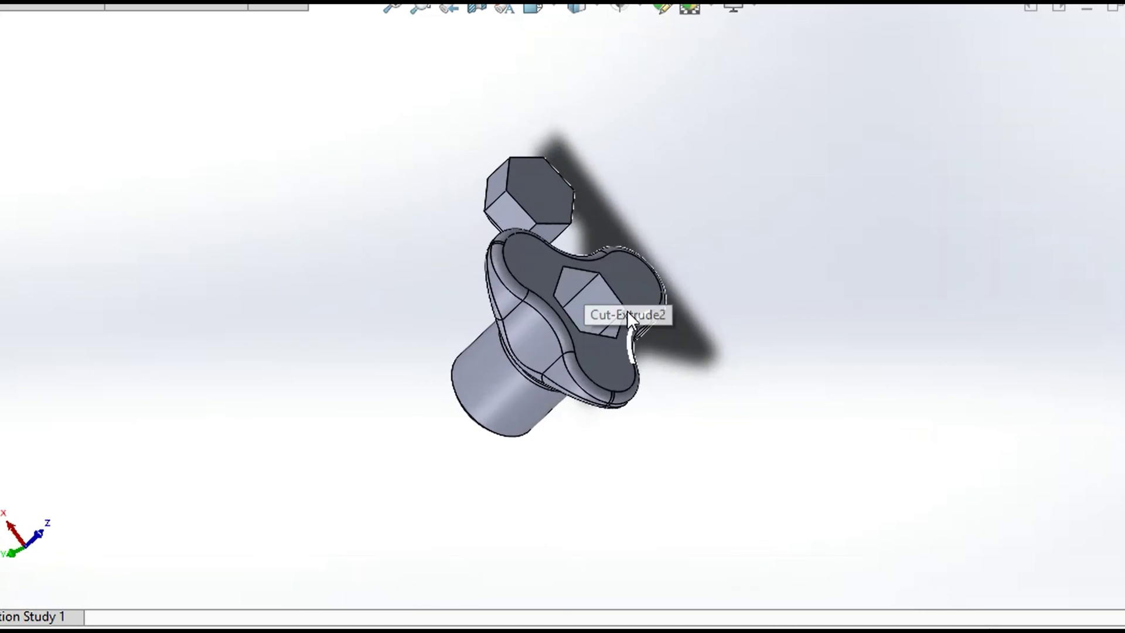
left_click_drag(596, 285, 484, 321)
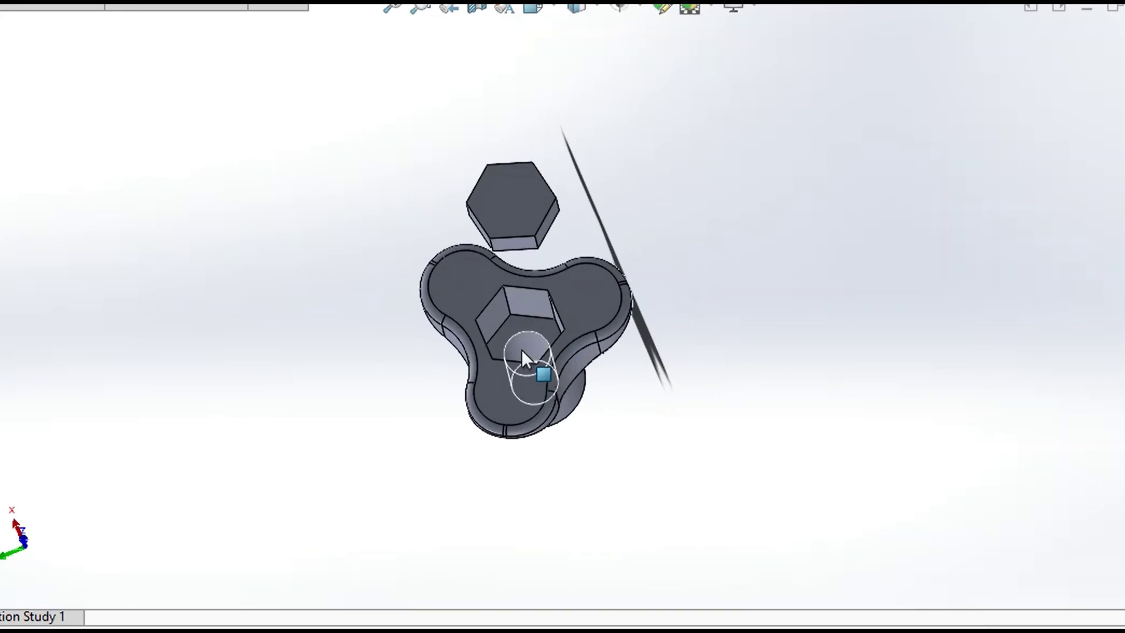
left_click_drag(515, 345, 650, 407)
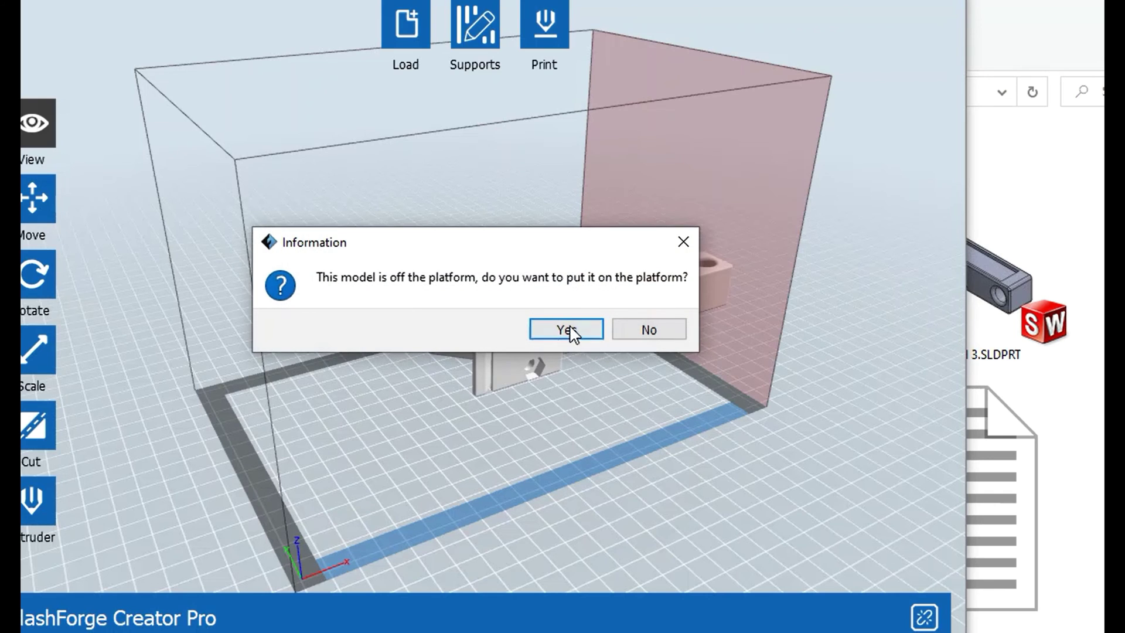
Drop the lathe polishing tool onto the platform and centre it on the build plate
left_click(566, 329)
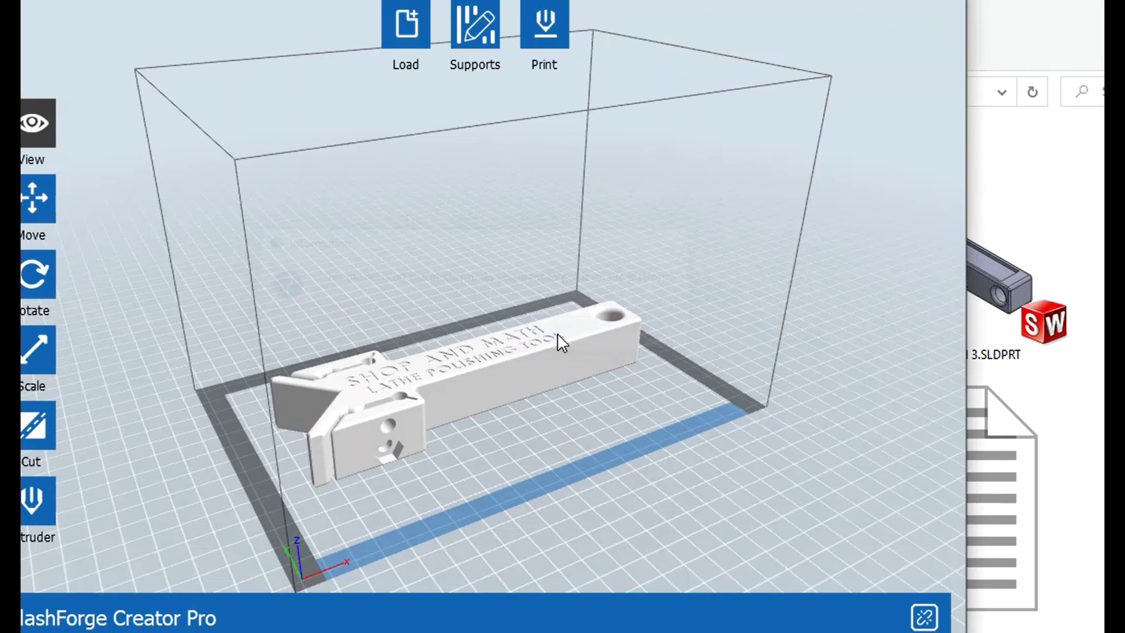
left_click(32, 205)
left_click(191, 393)
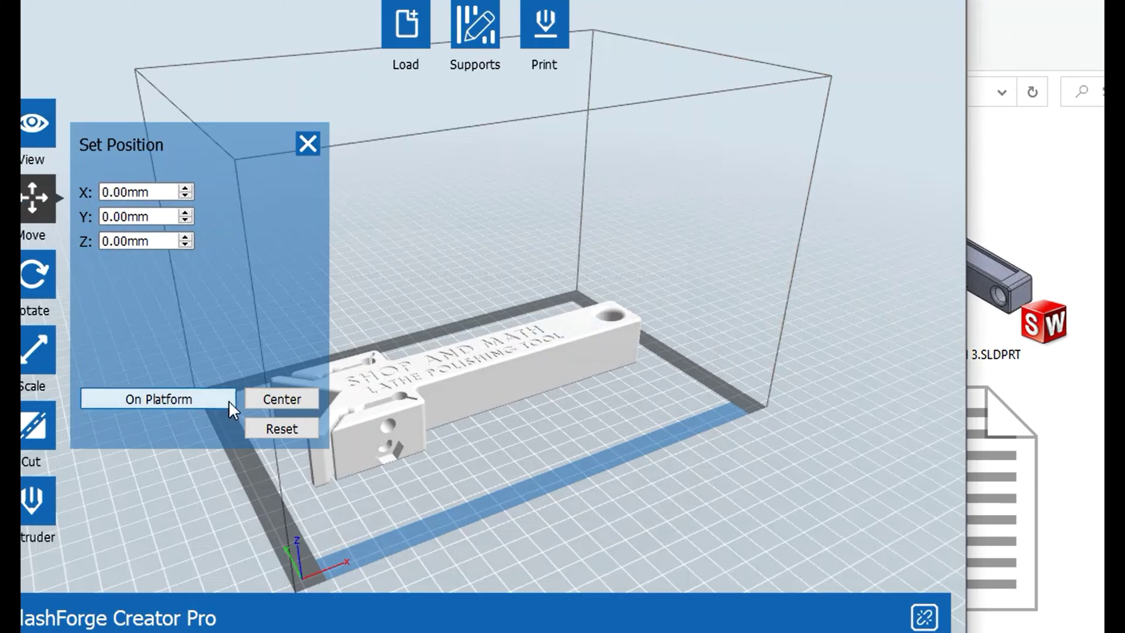
left_click(290, 403)
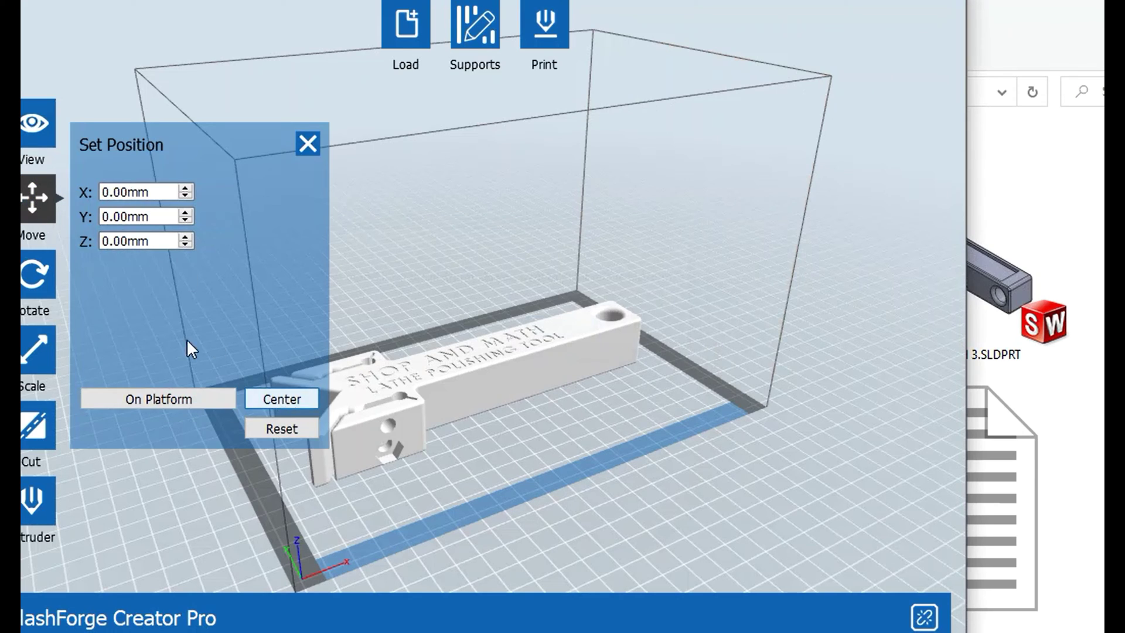
left_click(309, 144)
Assign the tool to the left extruder and slice it into a G-code preview
left_click(33, 497)
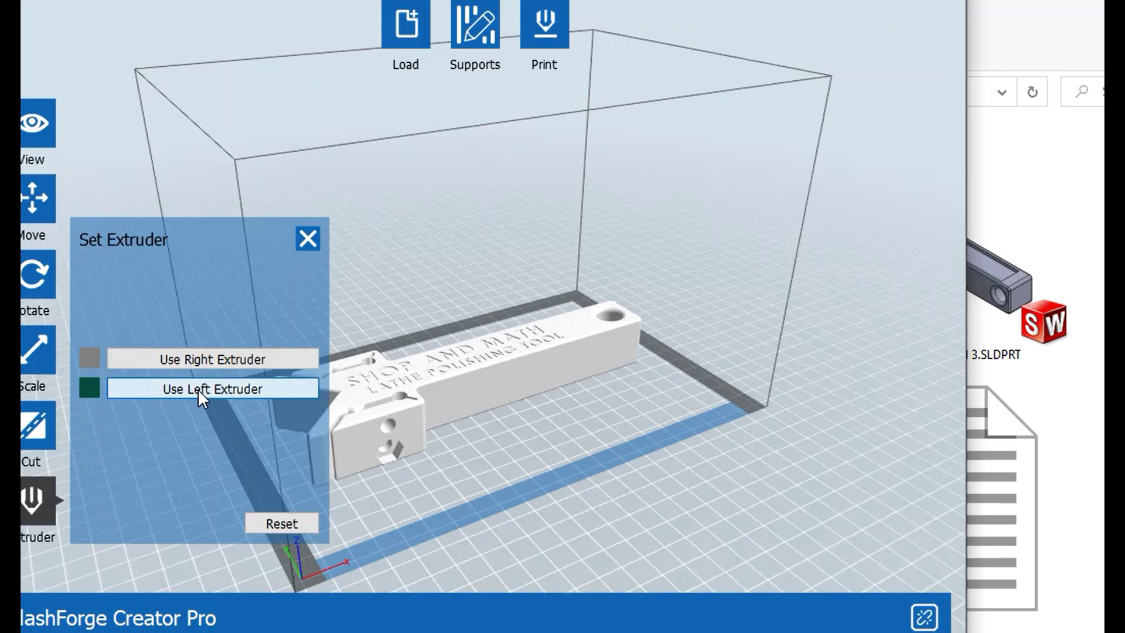
left_click(195, 389)
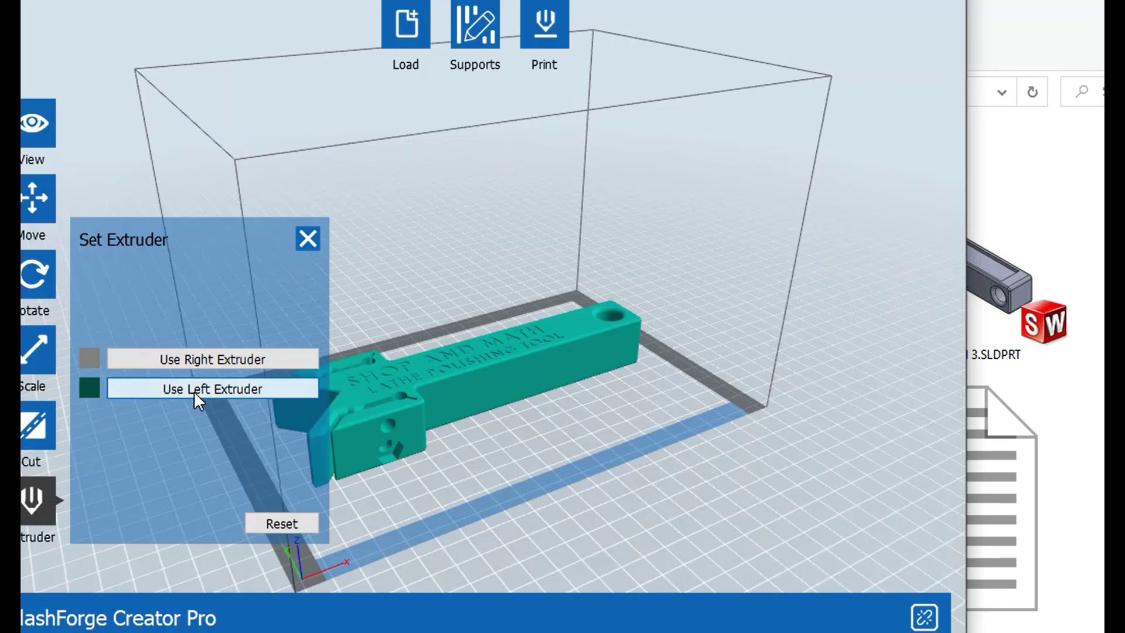
left_click(307, 239)
mouse_move(506, 334)
left_mouse_down()
mouse_move(529, 321)
mouse_move(507, 348)
left_mouse_up()
left_click(553, 28)
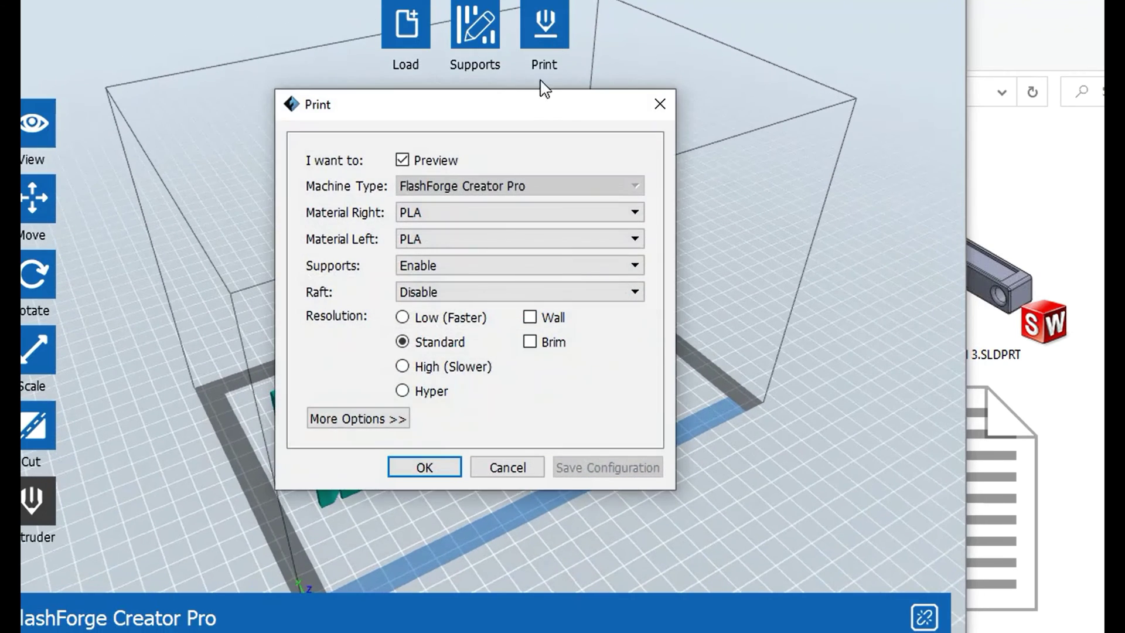
left_click(424, 467)
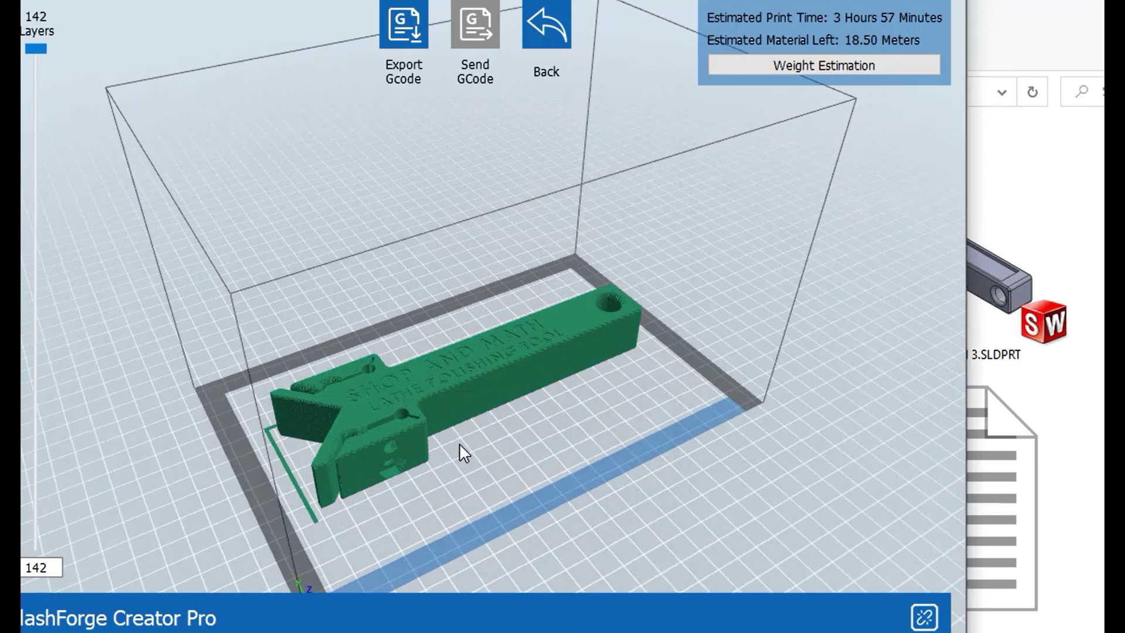
left_click_drag(487, 428, 439, 410)
scroll(450, 404, "up", 2)
scroll(432, 394, "up", 3)
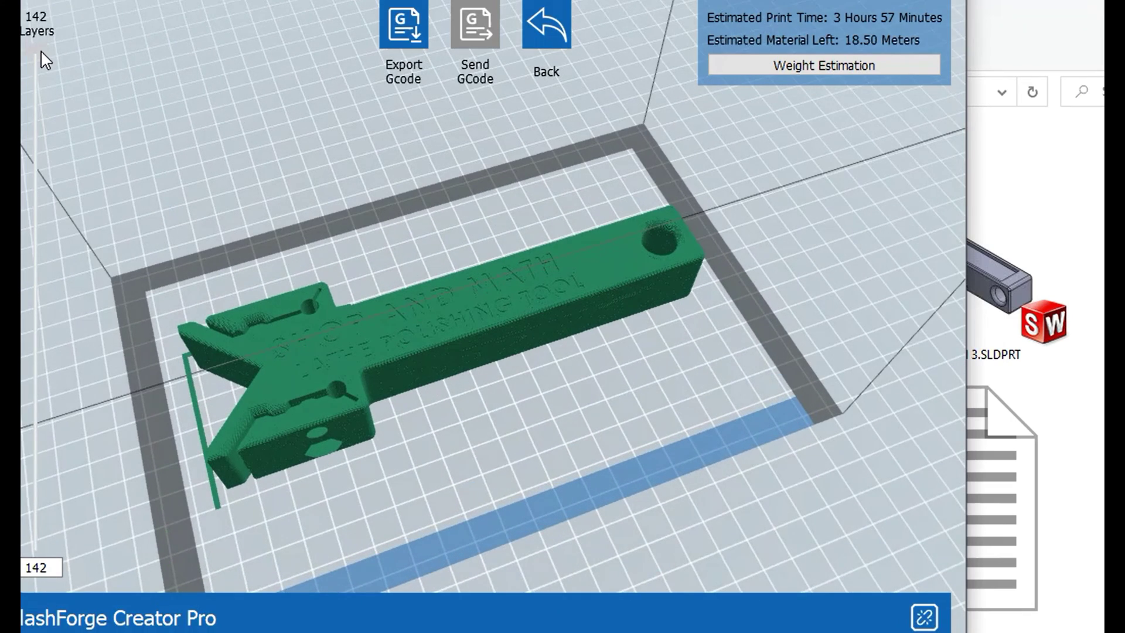
mouse_move(41, 52)
left_mouse_down()
mouse_move(77, 324)
mouse_move(37, 461)
mouse_move(51, 555)
mouse_move(38, 48)
left_mouse_up()
mouse_move(426, 278)
left_mouse_down()
mouse_move(471, 274)
mouse_move(540, 231)
mouse_move(440, 241)
mouse_move(413, 262)
left_mouse_up()
scroll(291, 316, "up", 5)
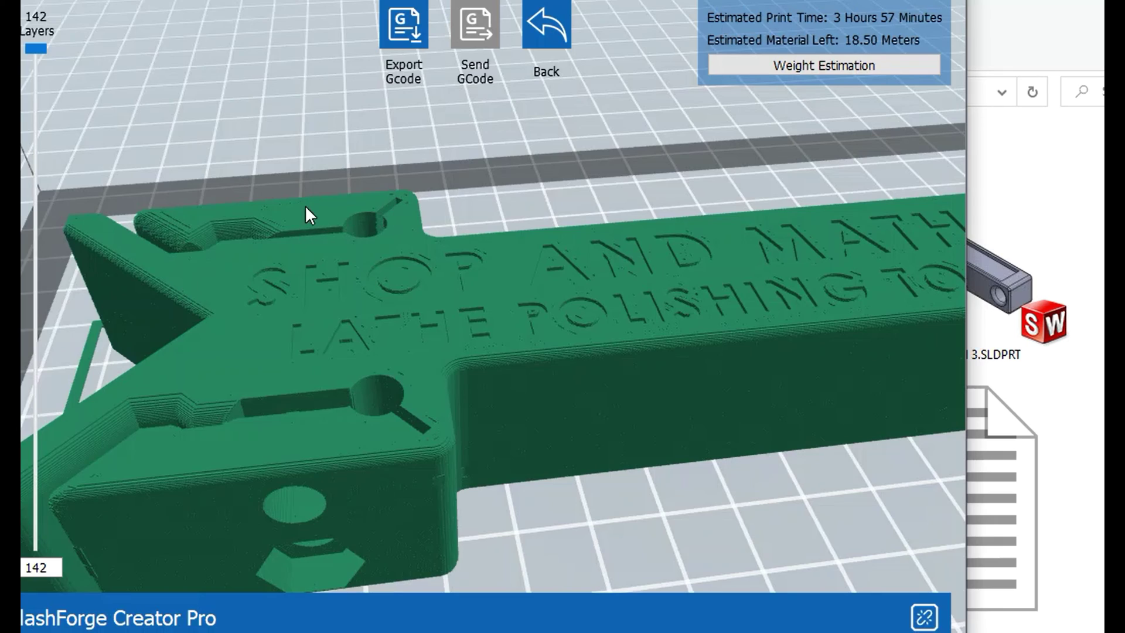
left_click_drag(378, 286, 536, 378)
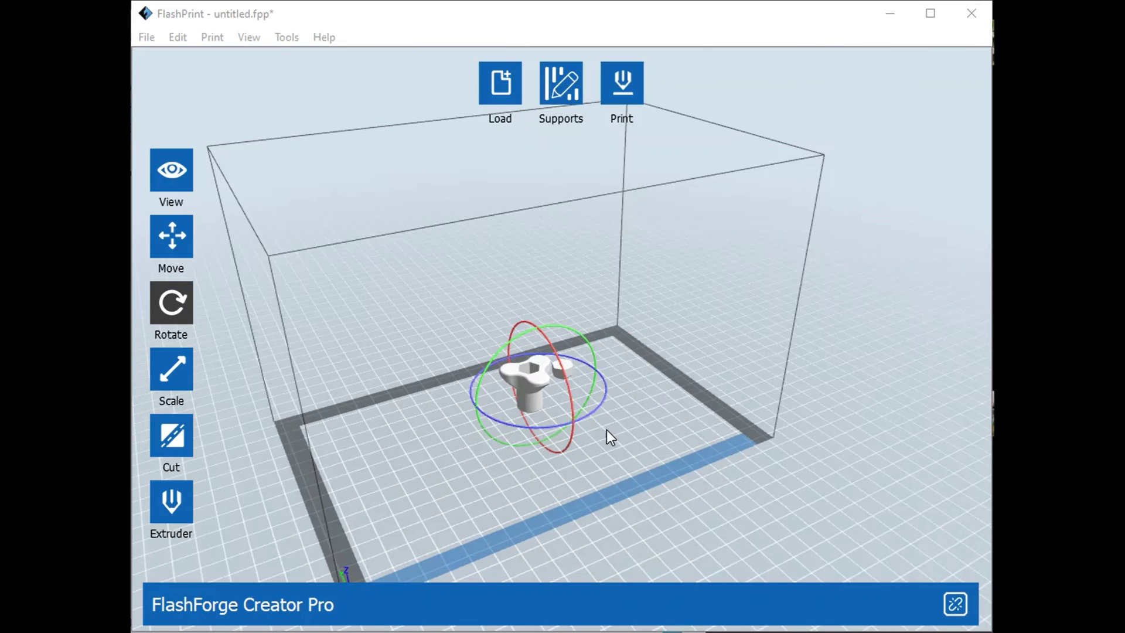
Rotate the knob +90° about X twice so it stands upright
left_click_drag(611, 431, 591, 404)
left_click(171, 318)
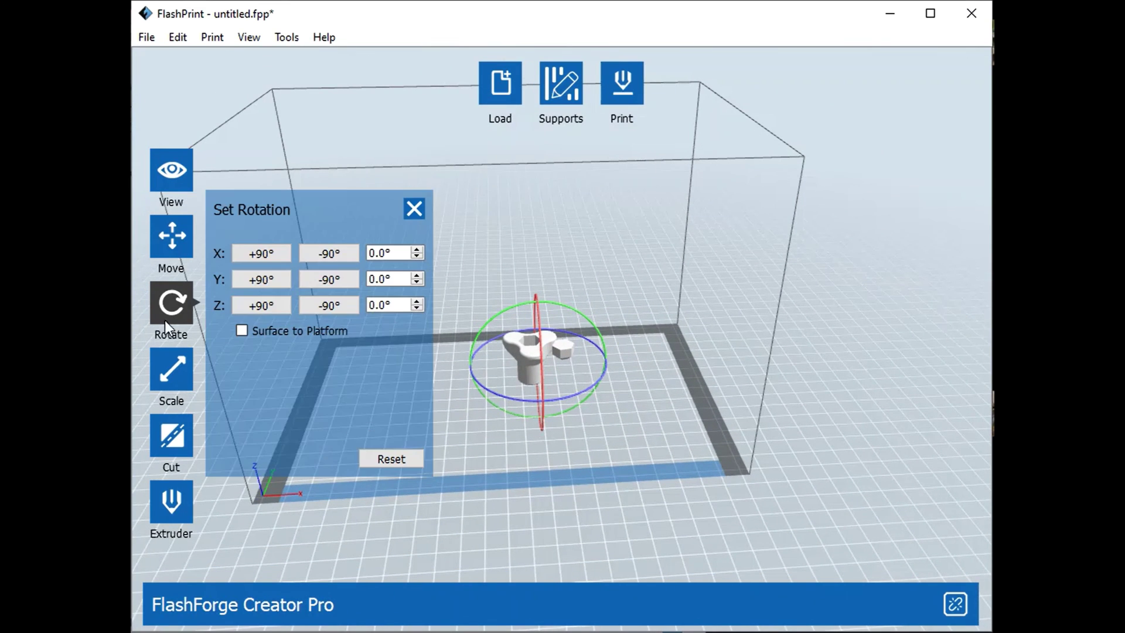
left_click(262, 257)
left_click(262, 256)
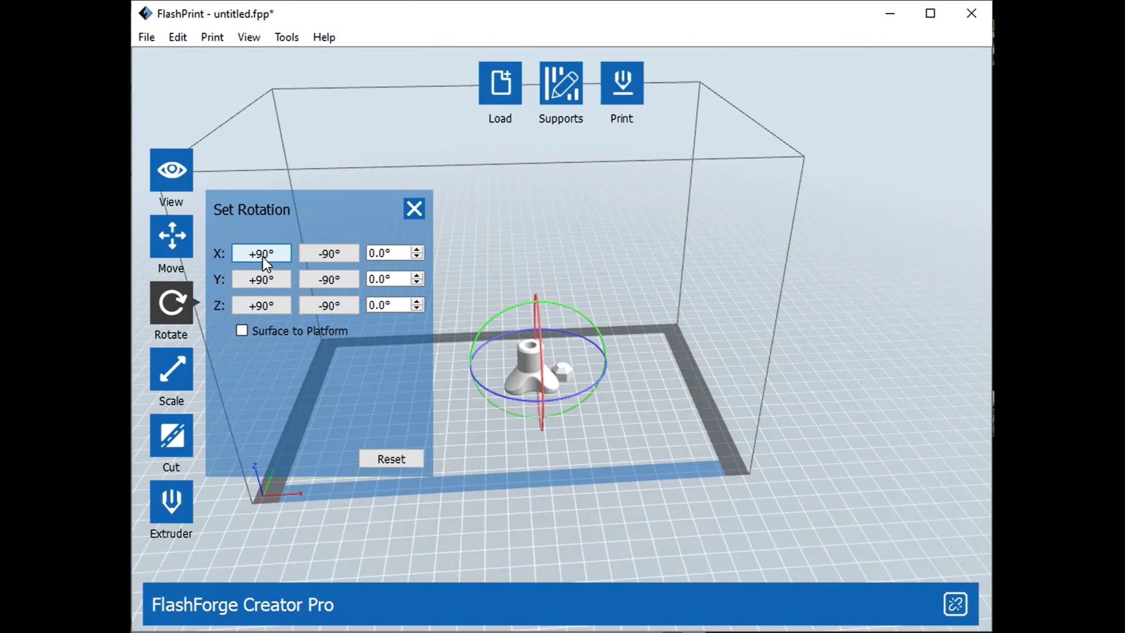
left_click(414, 208)
Centre the knob on the build platform
left_click(183, 243)
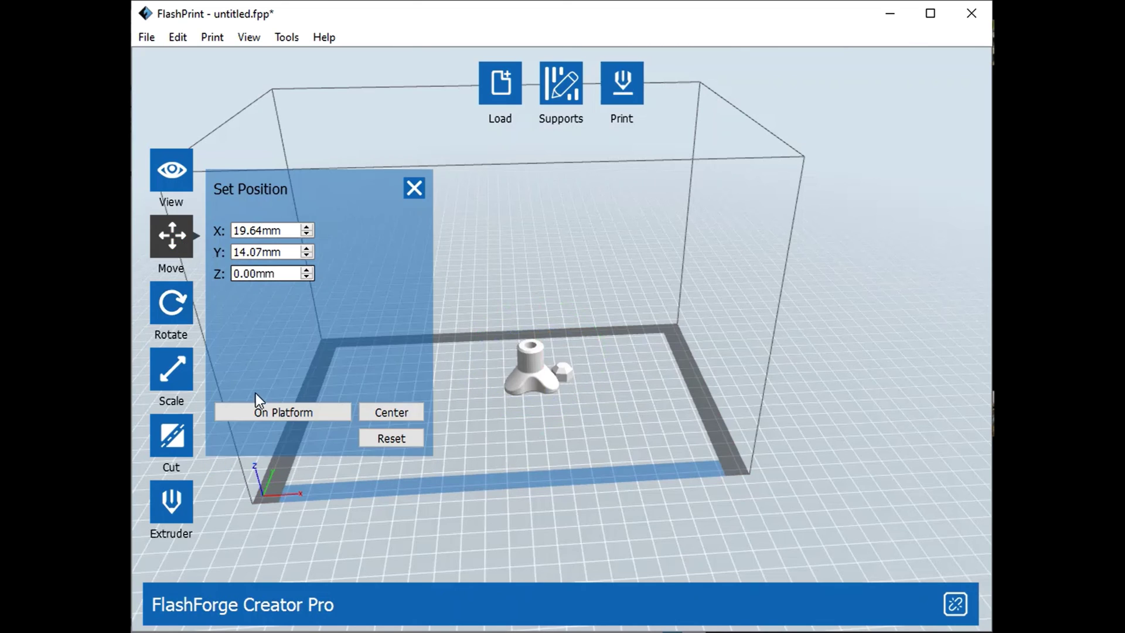
left_click(391, 413)
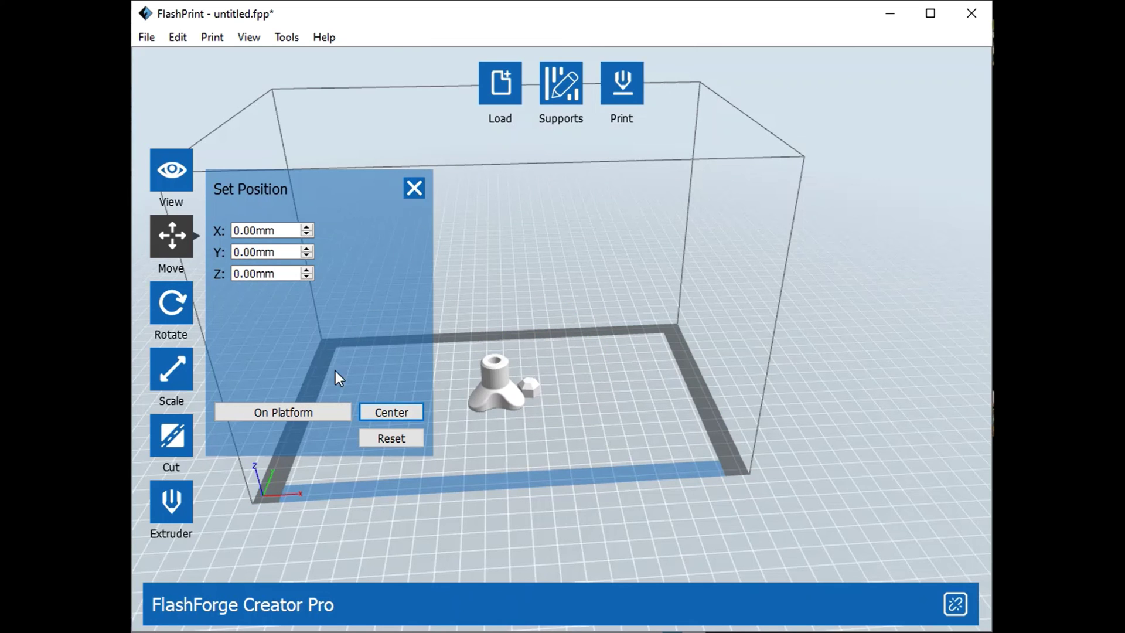
left_click(422, 184)
Assign the knob to the left extruder and open the print settings
mouse_move(522, 452)
left_mouse_down()
mouse_move(536, 349)
mouse_move(530, 452)
left_mouse_up()
left_click(176, 506)
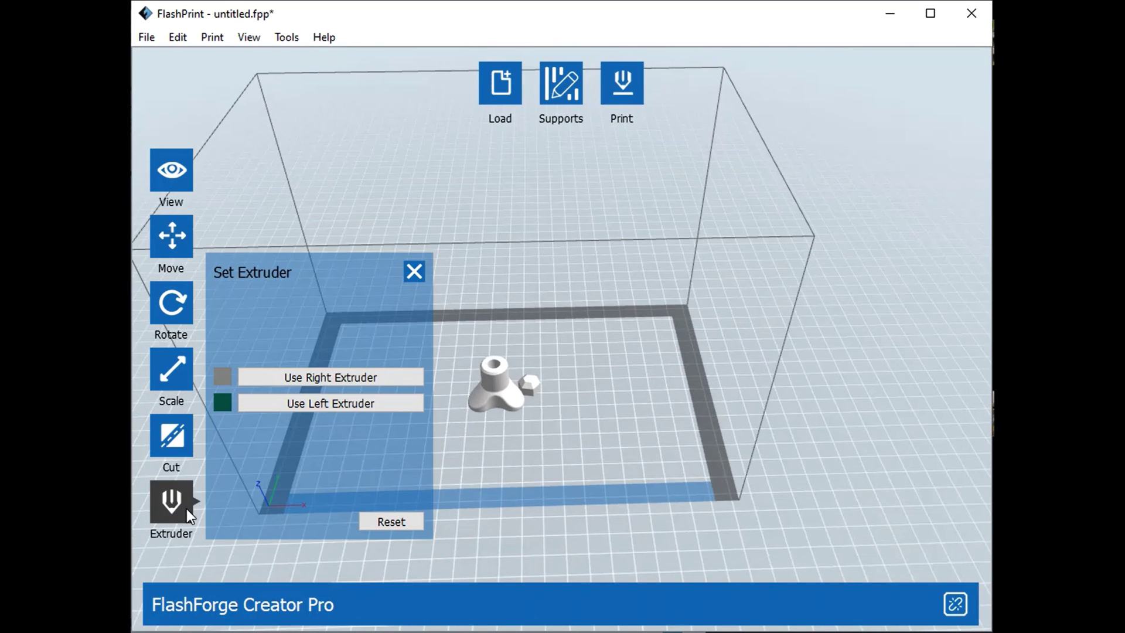
left_click(306, 407)
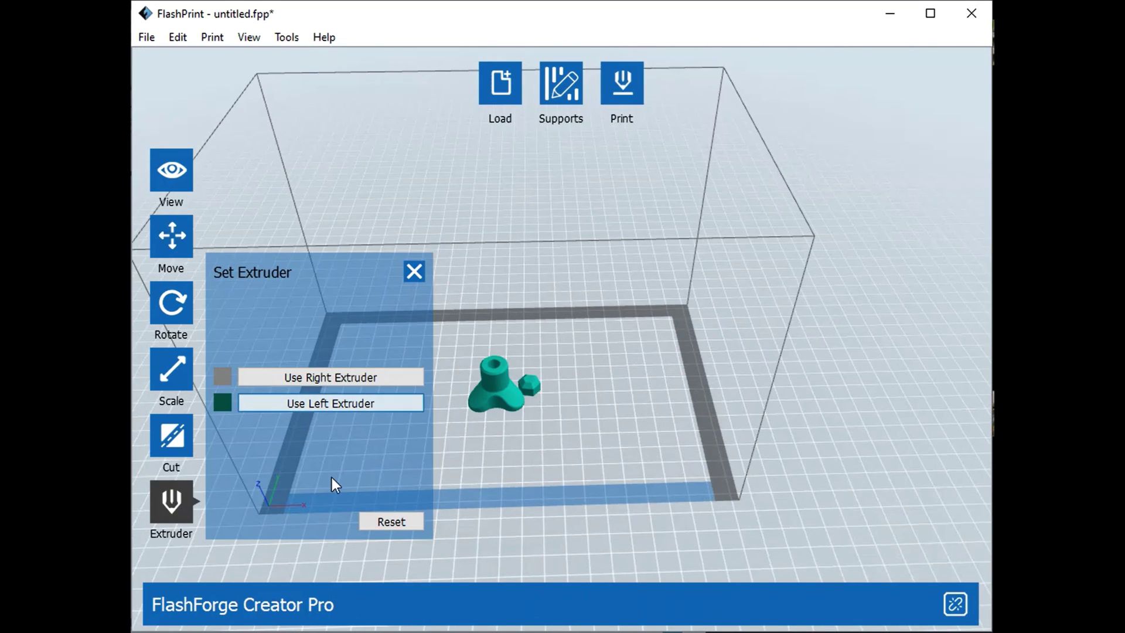
left_click(414, 272)
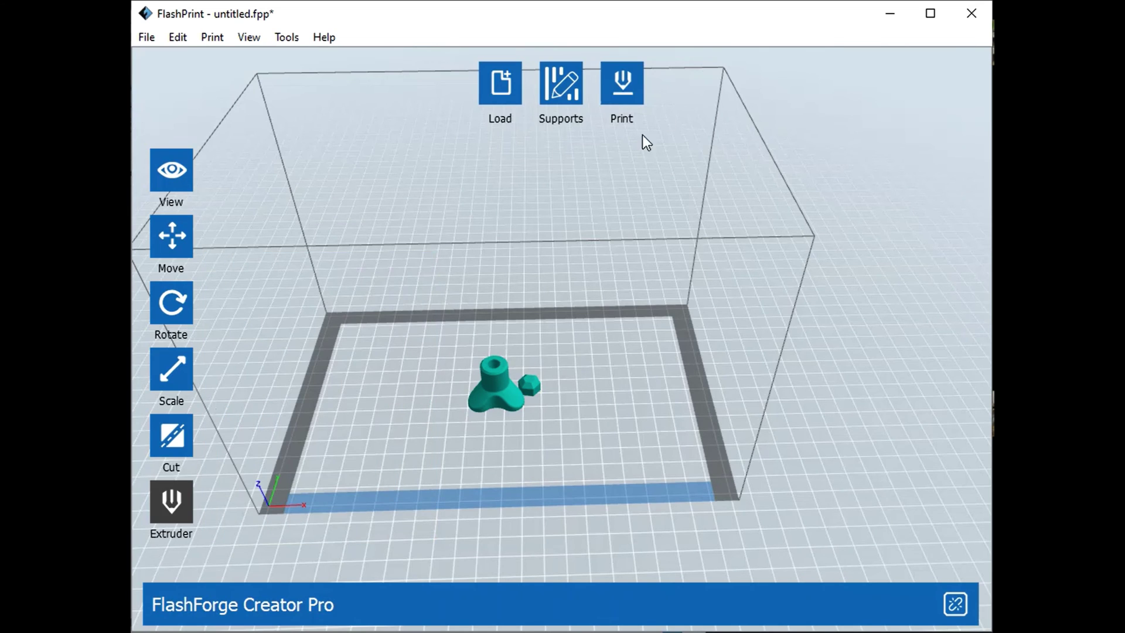
left_click(637, 86)
Slice the knob into G-code and zoom in on the angled preview
left_click(532, 466)
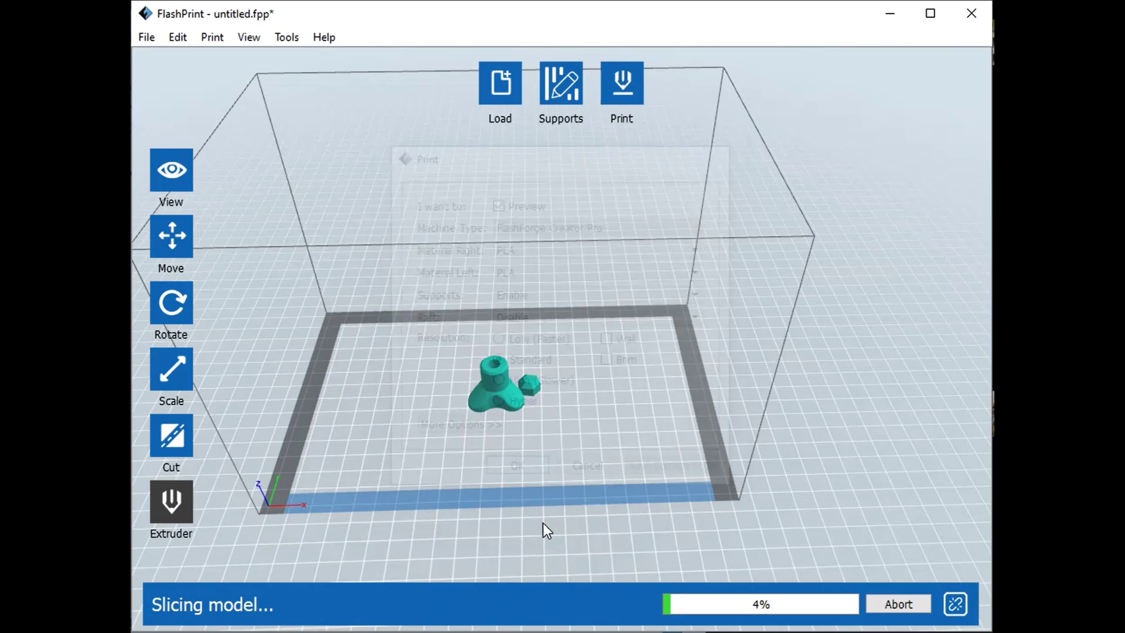
left_click_drag(596, 493, 579, 434)
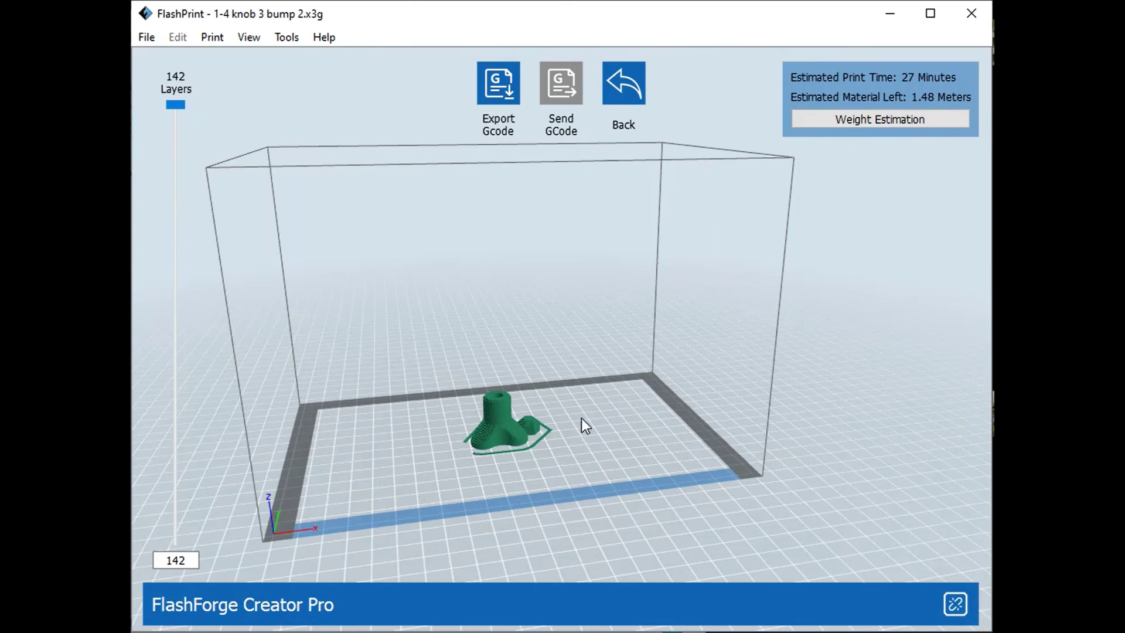
scroll(578, 424, "up", 3)
scroll(513, 432, "up", 5)
scroll(560, 413, "down", 3)
scroll(332, 551, "up", 5)
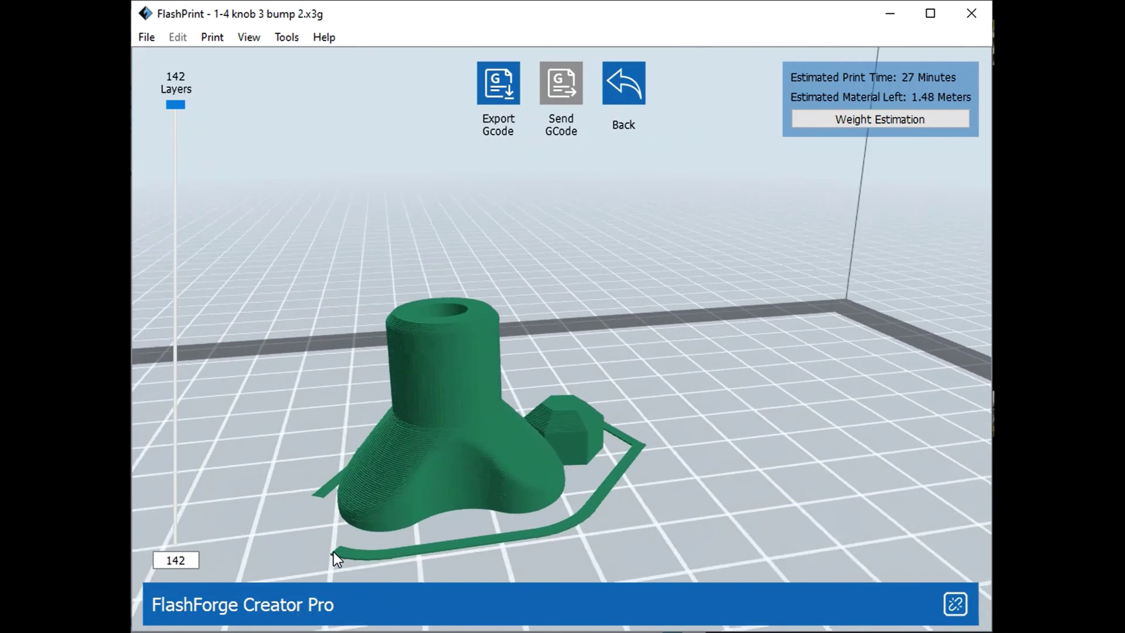
Lower the layer preview to layer 62 to expose the knob's hexagonal cavity
left_click_drag(454, 502, 444, 539)
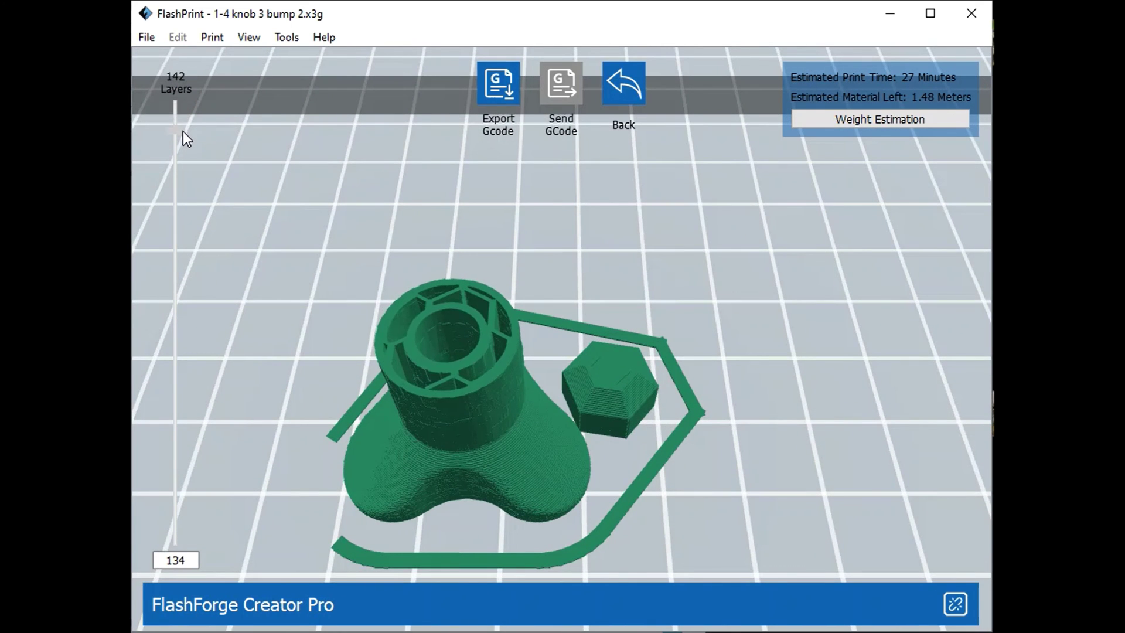
left_click_drag(183, 133, 184, 332)
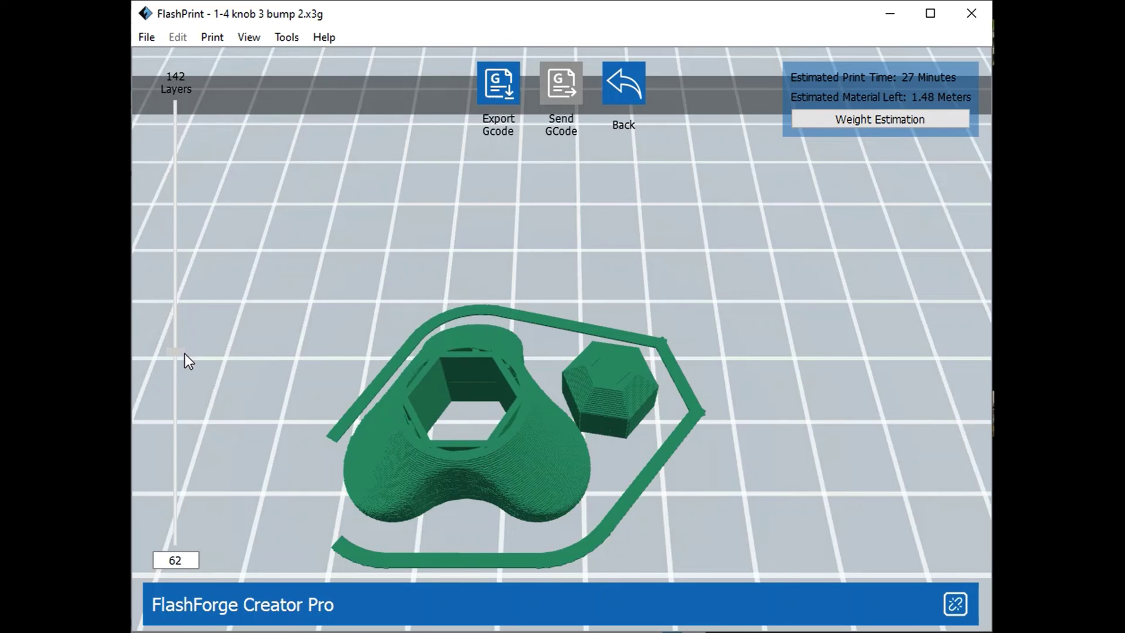
left_click_drag(191, 369, 206, 471)
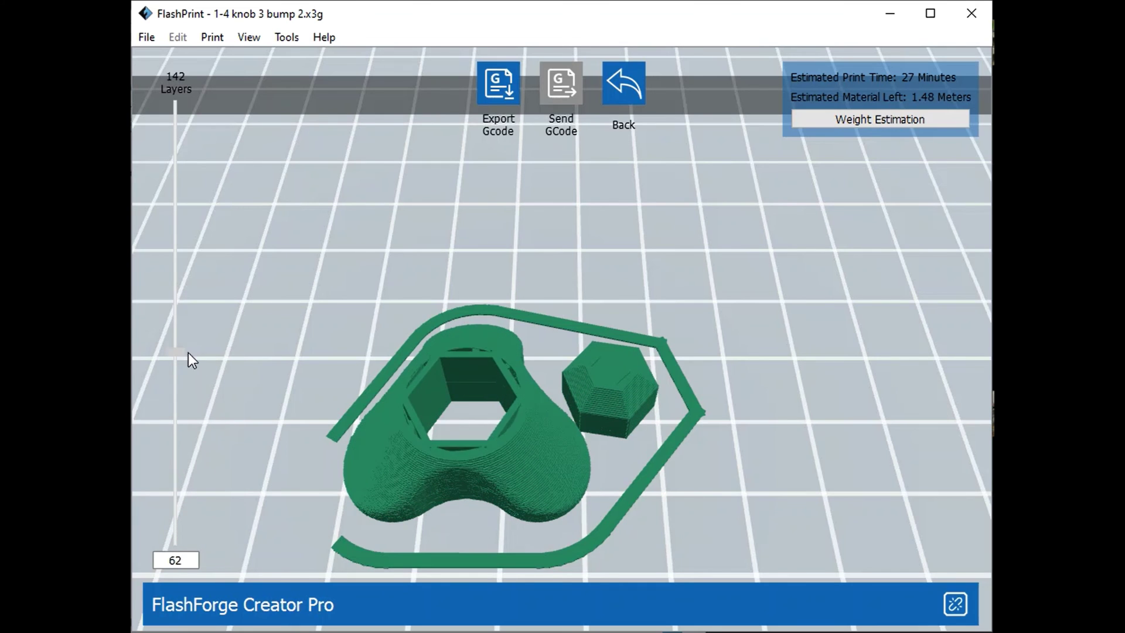